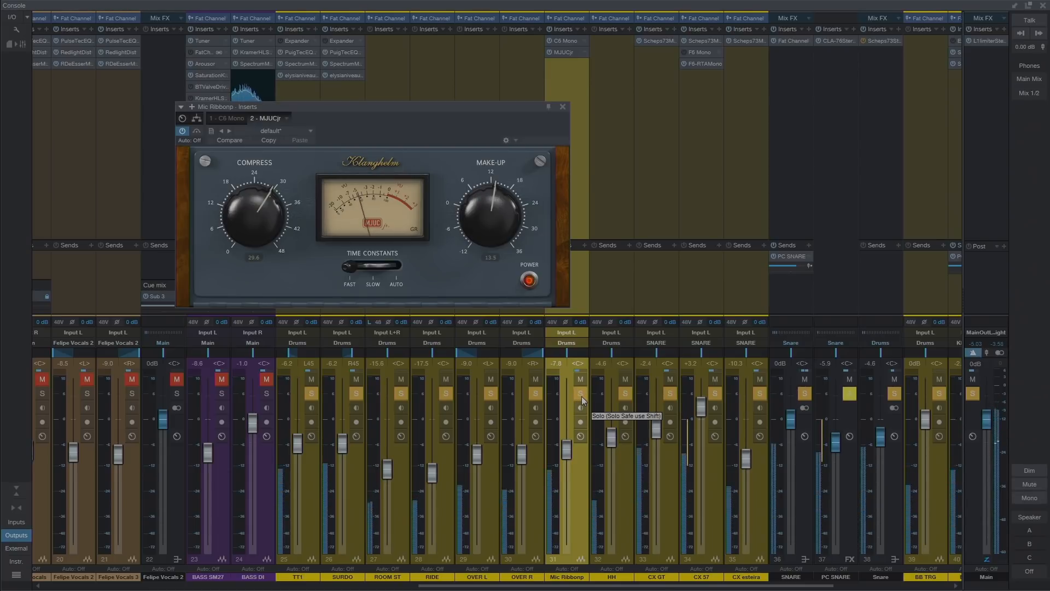
# Audition the Mic Ribbonp channel in exclusive solo and compare it with all drum, snare and kick channels soloed again.
pyautogui.keyDown('alt'); pyautogui.click(580, 397); pyautogui.keyUp('alt')
pyautogui.moveTo(432, 129); pyautogui.dragTo(413, 141)
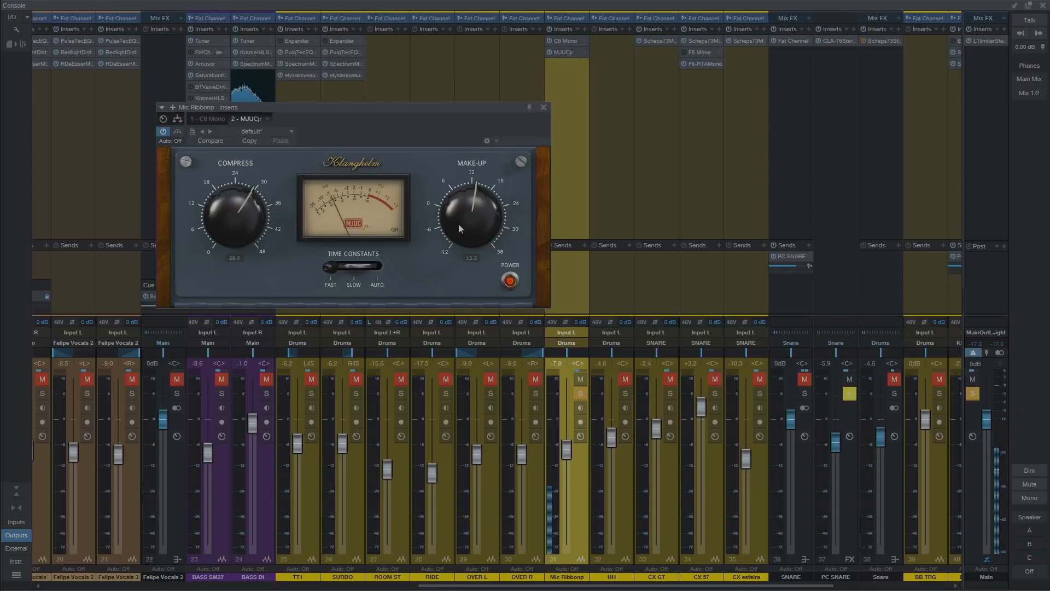
pyautogui.moveTo(311, 394); pyautogui.dragTo(939, 395)
pyautogui.hscroll(5, 904, 427)
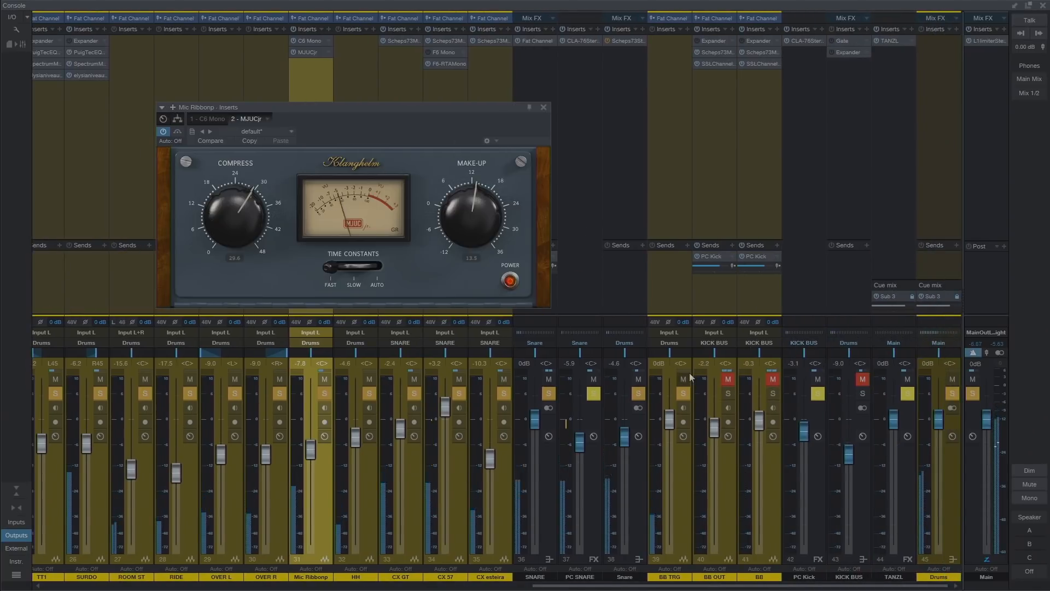
pyautogui.moveTo(726, 395); pyautogui.dragTo(862, 394)
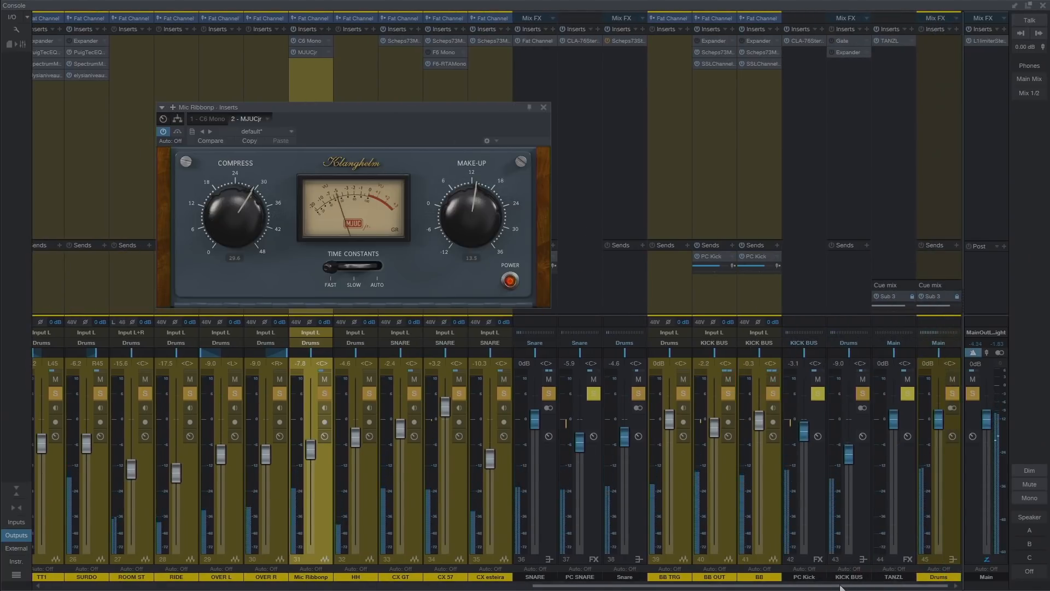
pyautogui.moveTo(888, 587); pyautogui.dragTo(770, 587)
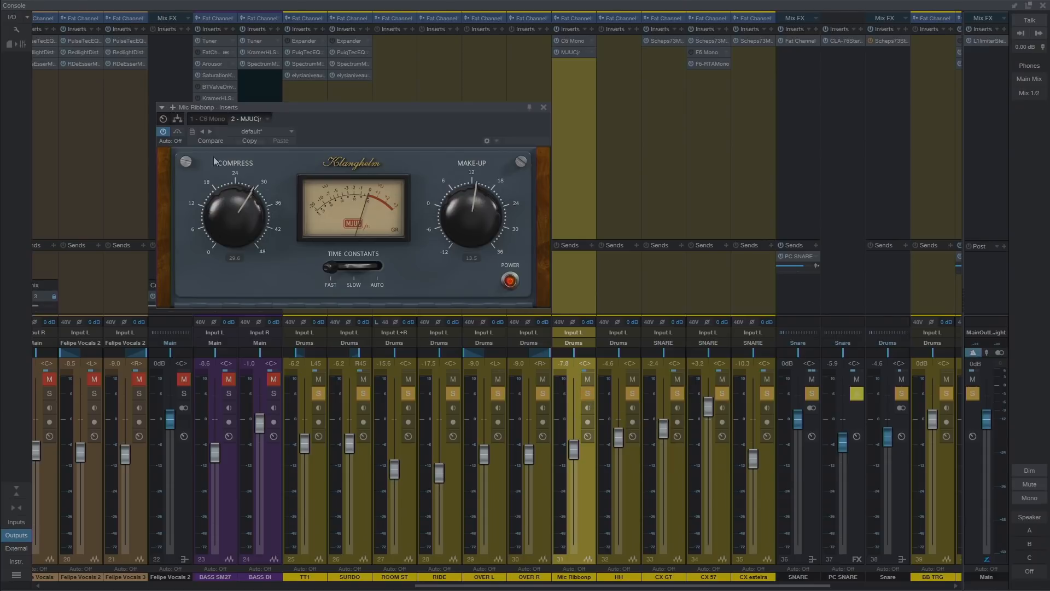
# Solo only the Mic Ribbonp channel and inspect its C6 Mono and MJUCjr inserts.
pyautogui.keyDown('ctrl'); pyautogui.click(588, 393); pyautogui.keyUp('ctrl')
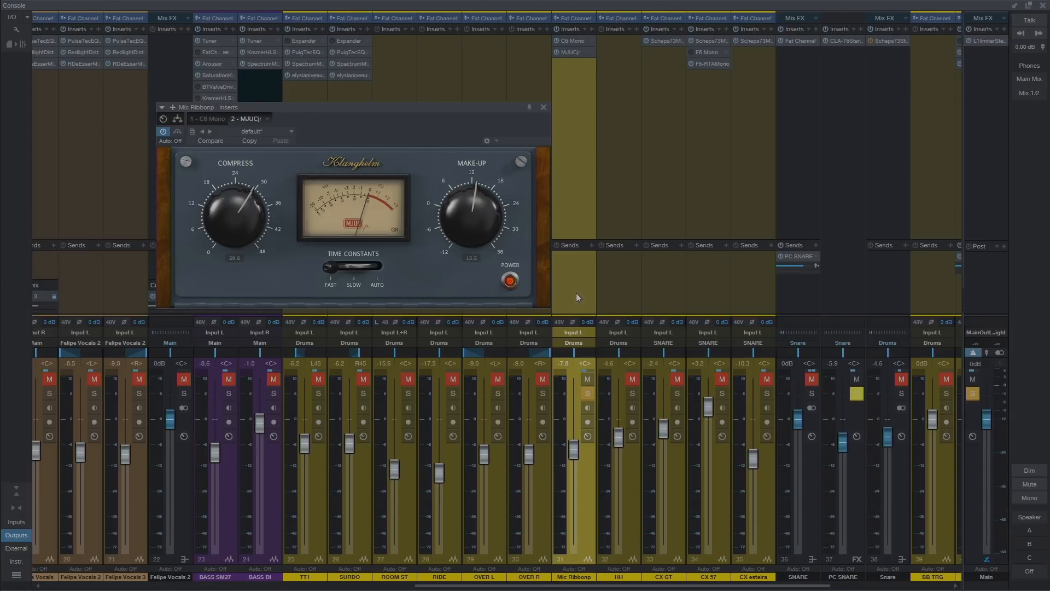
pyautogui.click(570, 39)
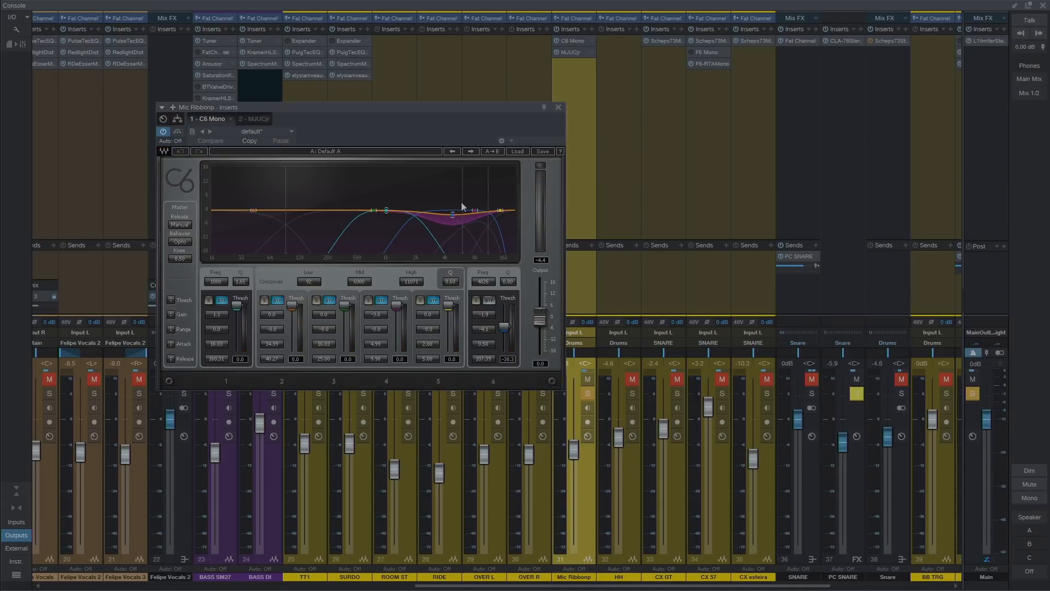
pyautogui.click(558, 108)
pyautogui.click(573, 50)
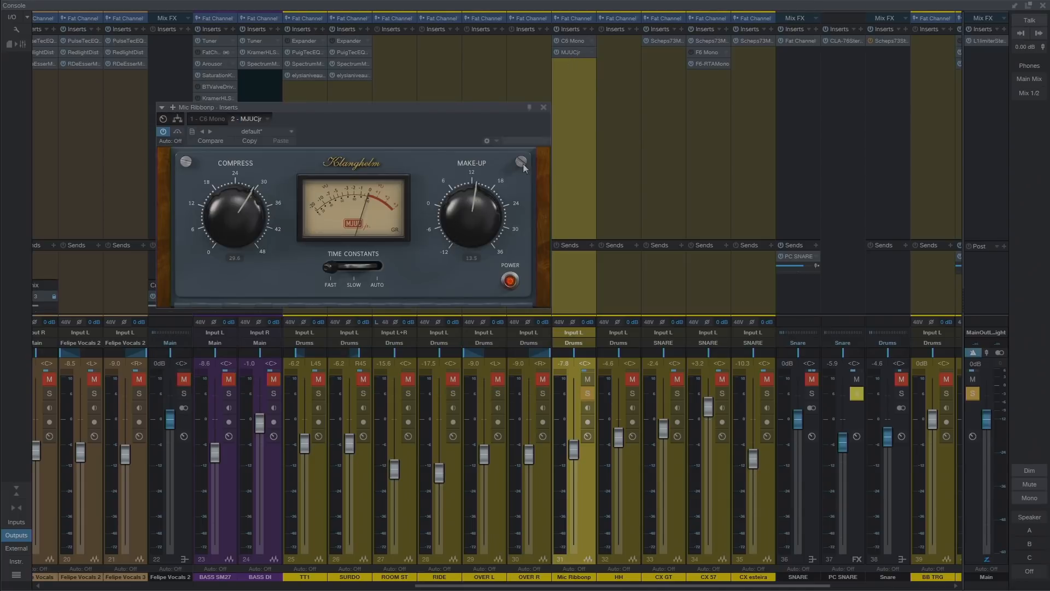
pyautogui.moveTo(461, 140); pyautogui.dragTo(475, 112)
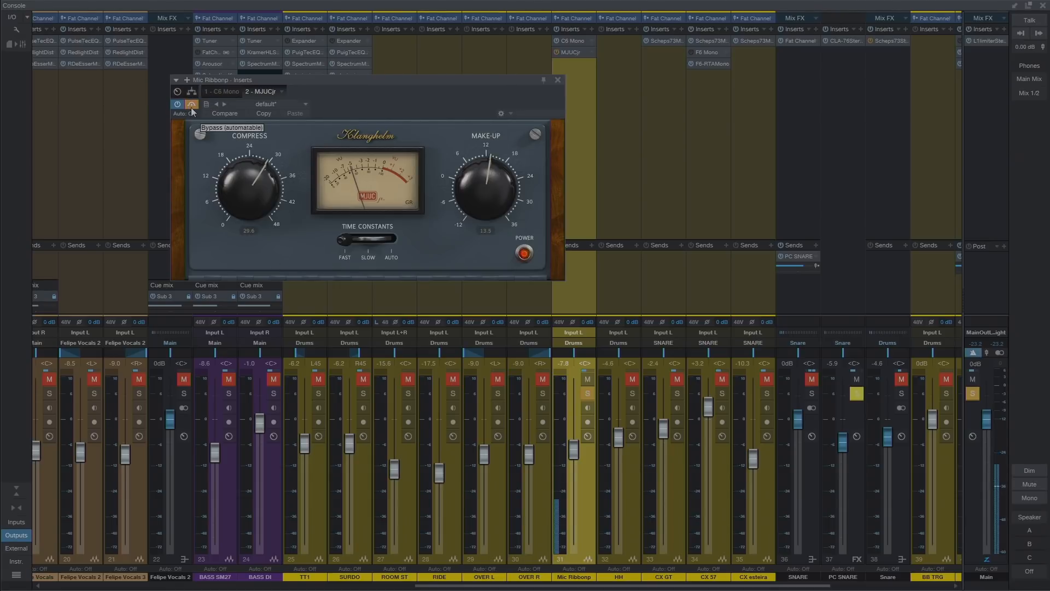
# Solo all the drum channels together again, including the snare and kick channels and the KICK BUS.
pyautogui.moveTo(318, 393); pyautogui.dragTo(946, 394)
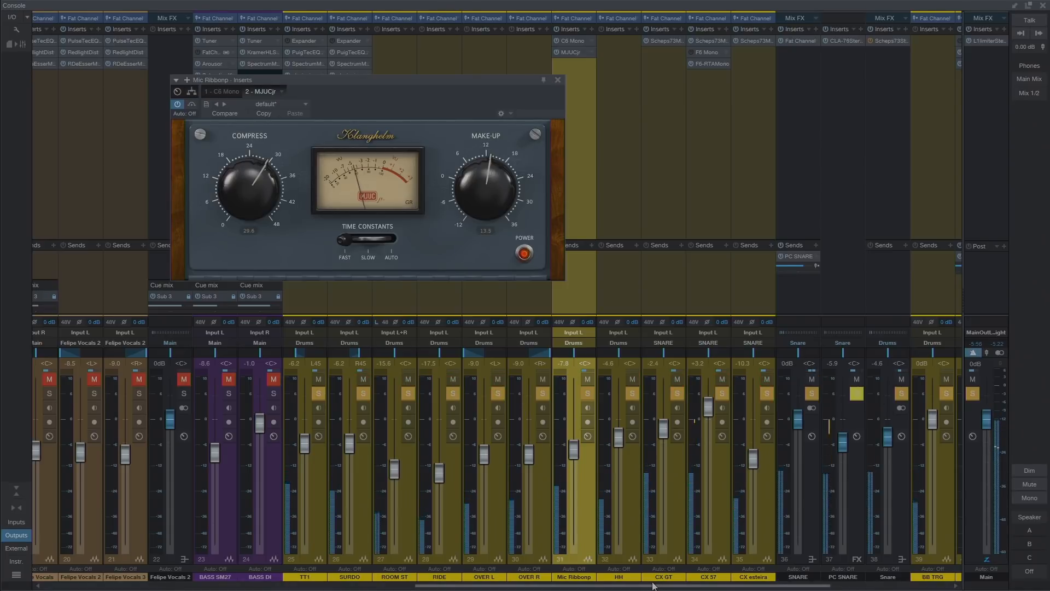
pyautogui.moveTo(663, 584); pyautogui.dragTo(781, 584)
pyautogui.moveTo(726, 394); pyautogui.dragTo(862, 394)
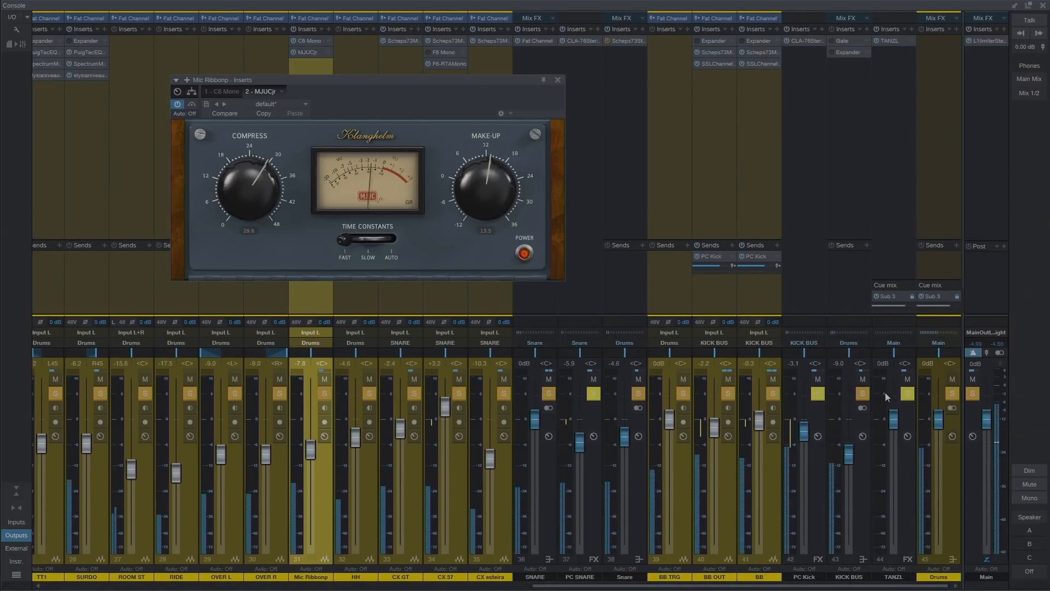
# Compare the full drum mix with the MJUCjr compressor on Mic Ribbonp bypassed and active.
pyautogui.click(192, 105)
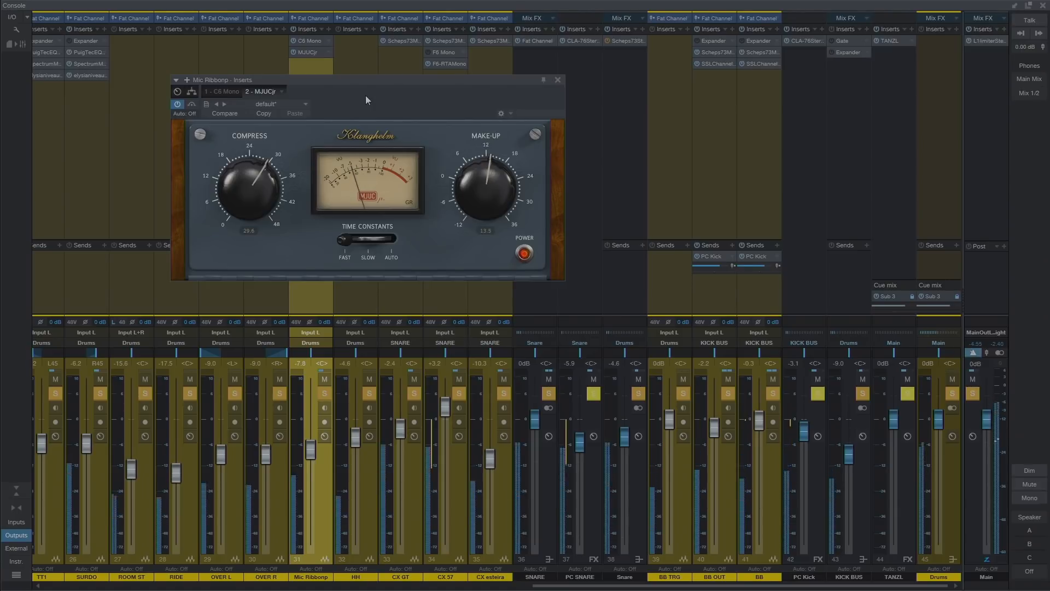
pyautogui.click(192, 105)
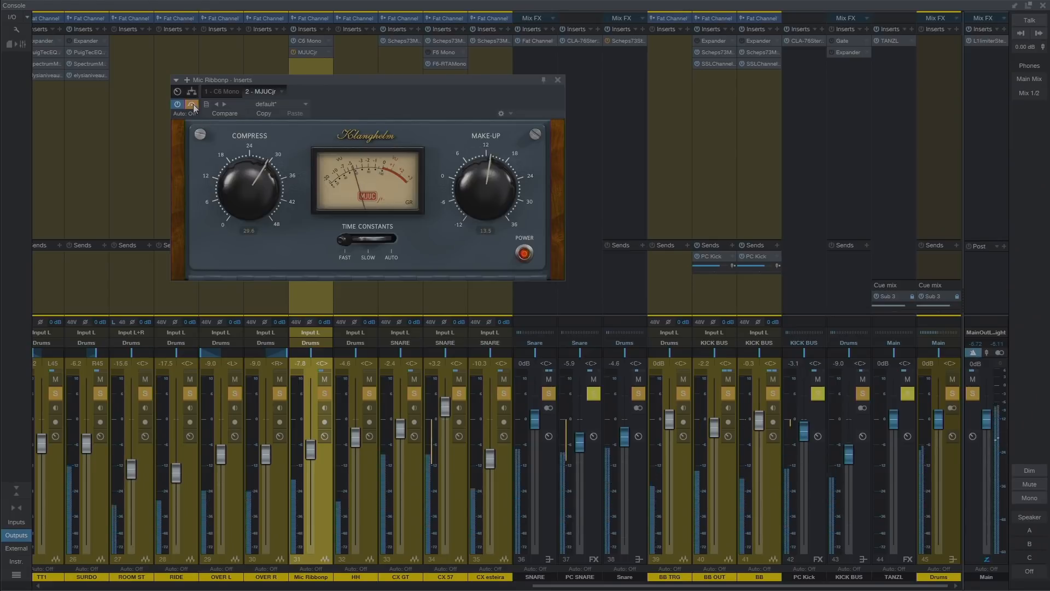
pyautogui.click(192, 105)
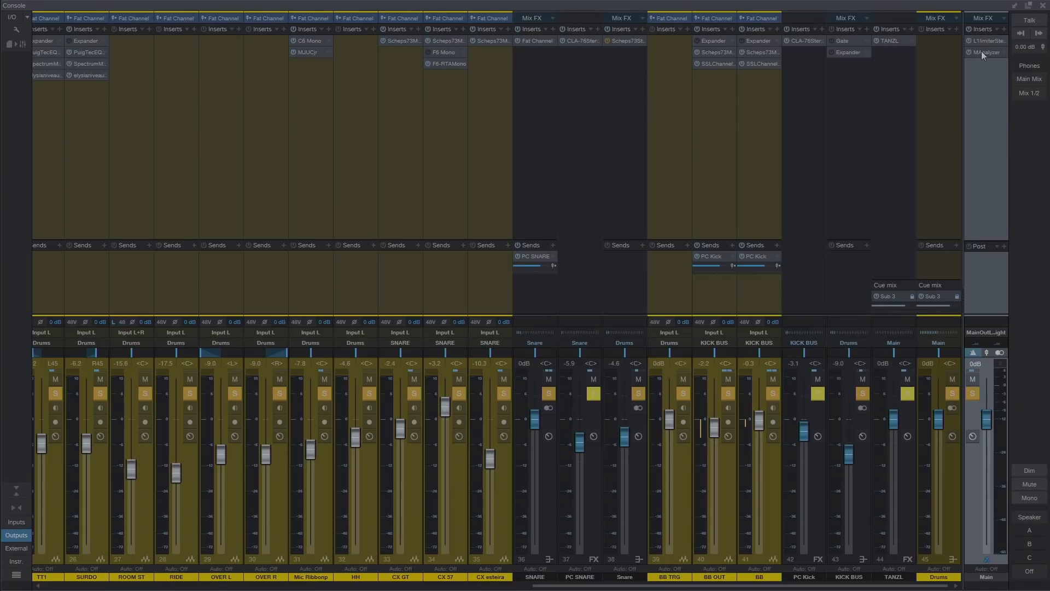
# Open the MAnalyzer insert on the Main channel and expand its meters section.
pyautogui.click(981, 52)
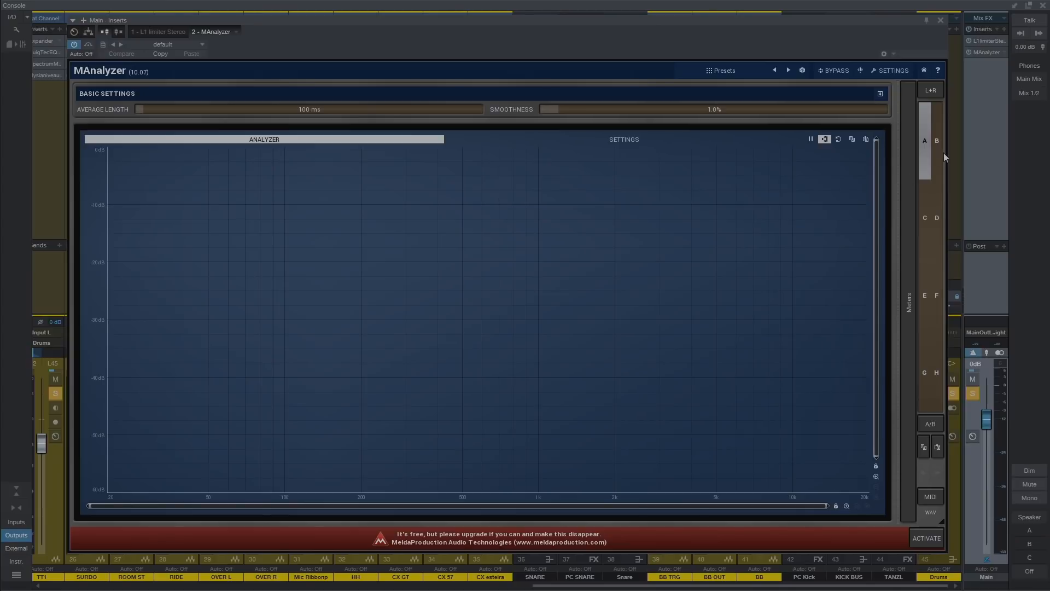
pyautogui.click(909, 310)
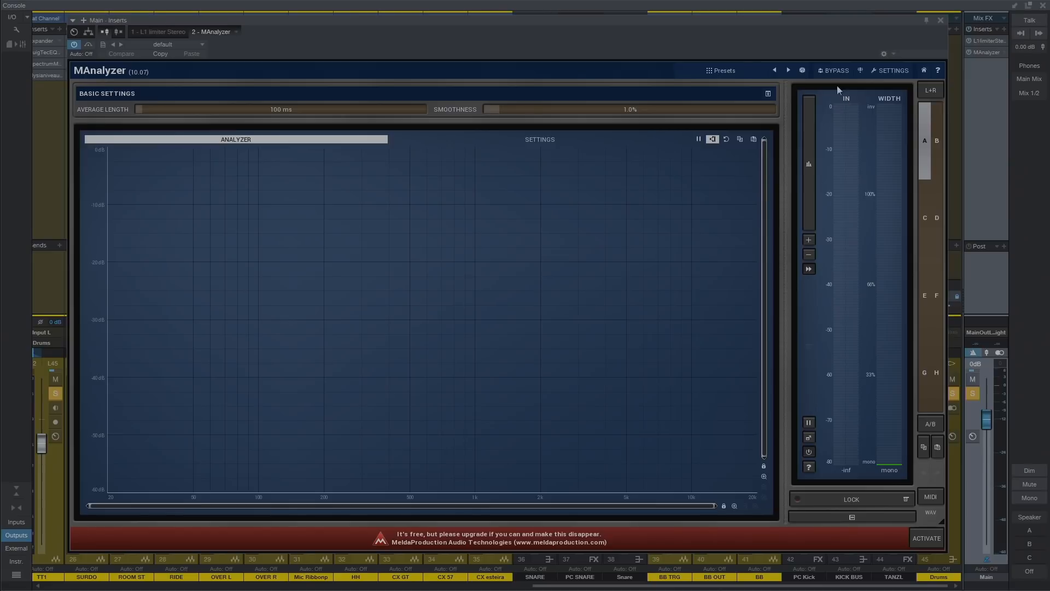
# Look through MAnalyzer's general settings, close them unchanged and reposition the plugin window.
pyautogui.click(894, 71)
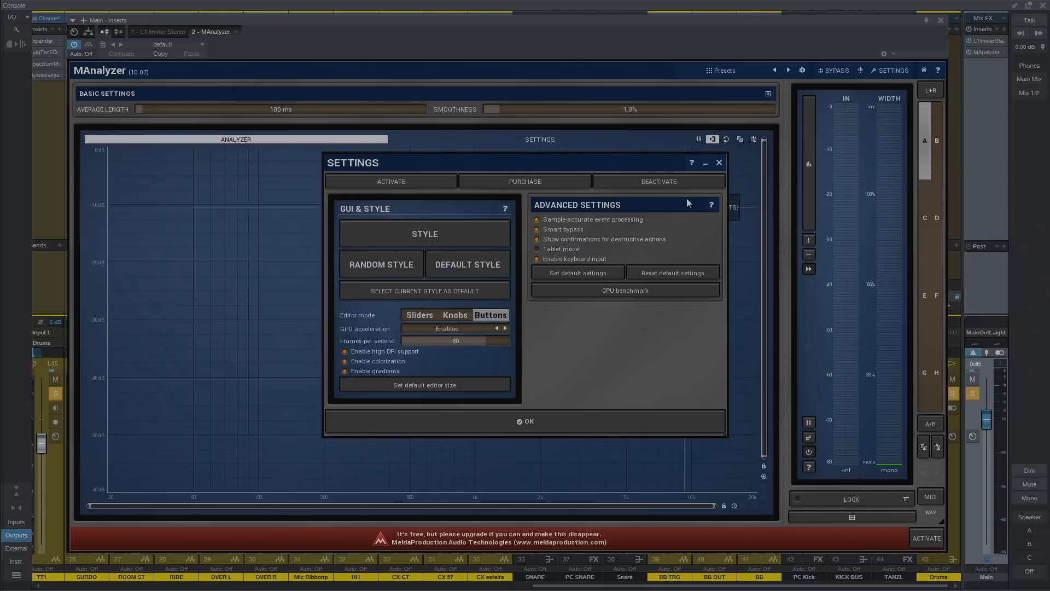
pyautogui.click(719, 162)
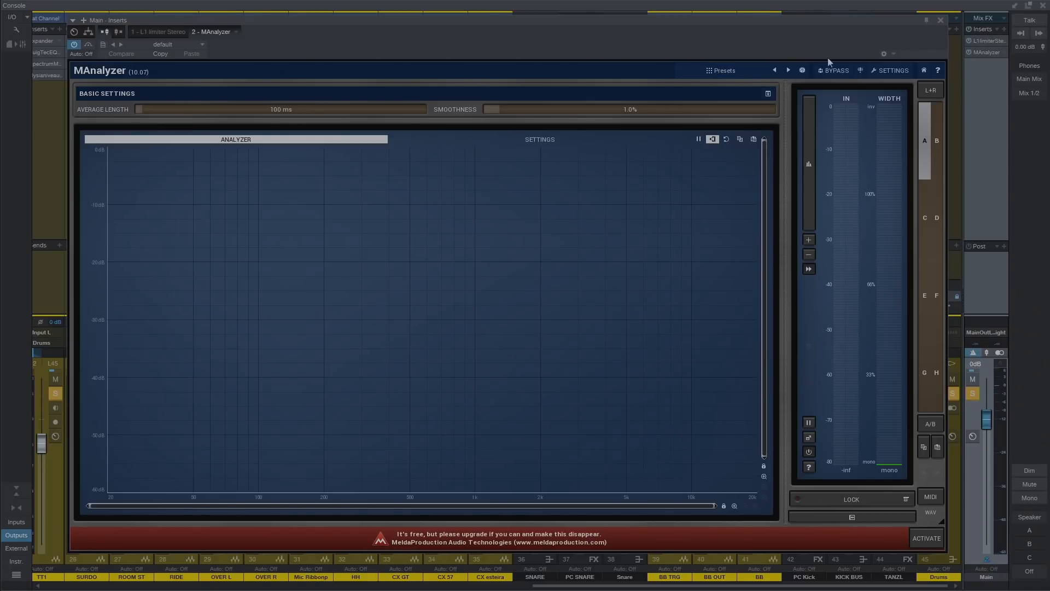
pyautogui.moveTo(814, 53); pyautogui.dragTo(802, 43)
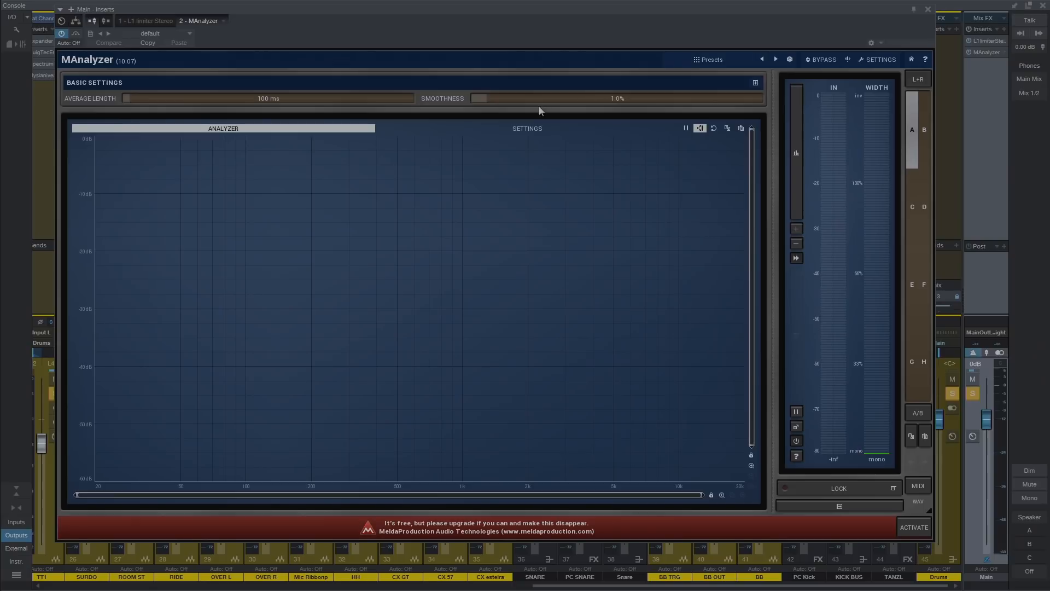
pyautogui.moveTo(426, 39)
pyautogui.mouseDown()
pyautogui.moveTo(441, 34)
pyautogui.moveTo(430, 38)
pyautogui.mouseUp()
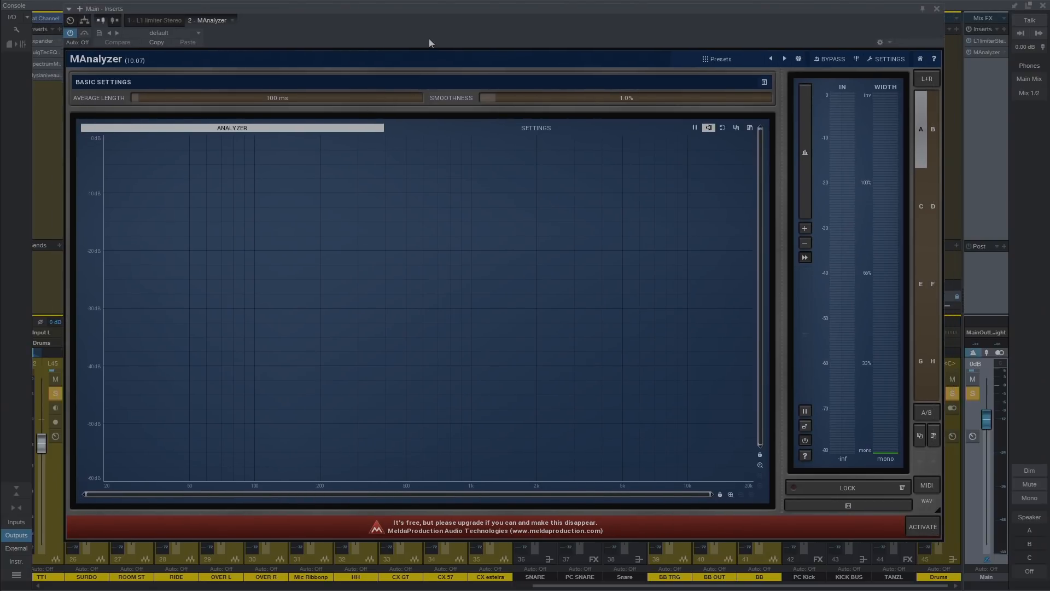
# Start playback and switch MAnalyzer's meters to the time-graph view, keeping settings slot A active.
pyautogui.press('space')
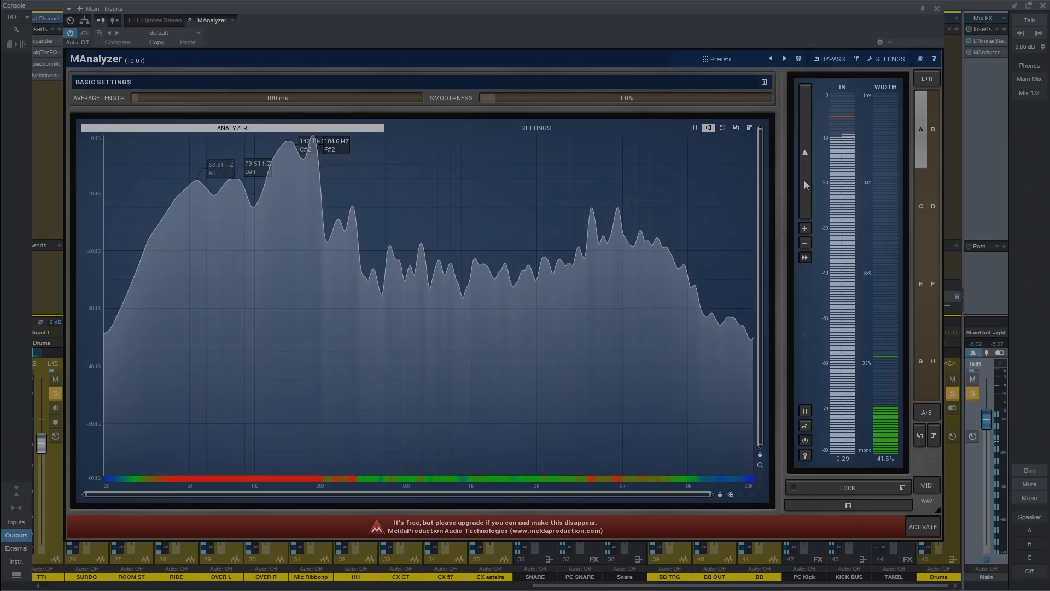
pyautogui.click(804, 180)
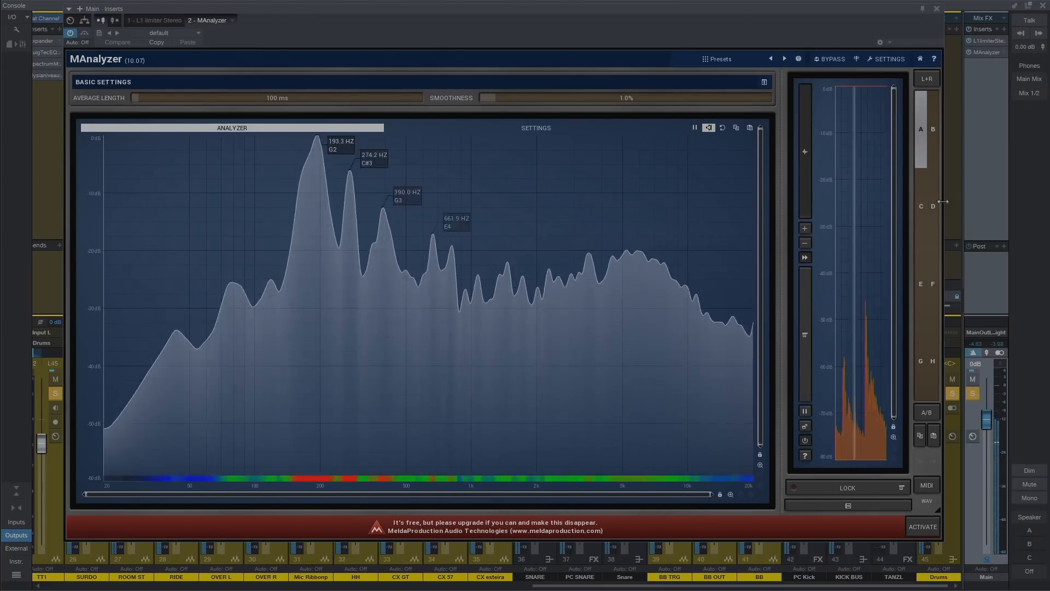
pyautogui.click(805, 334)
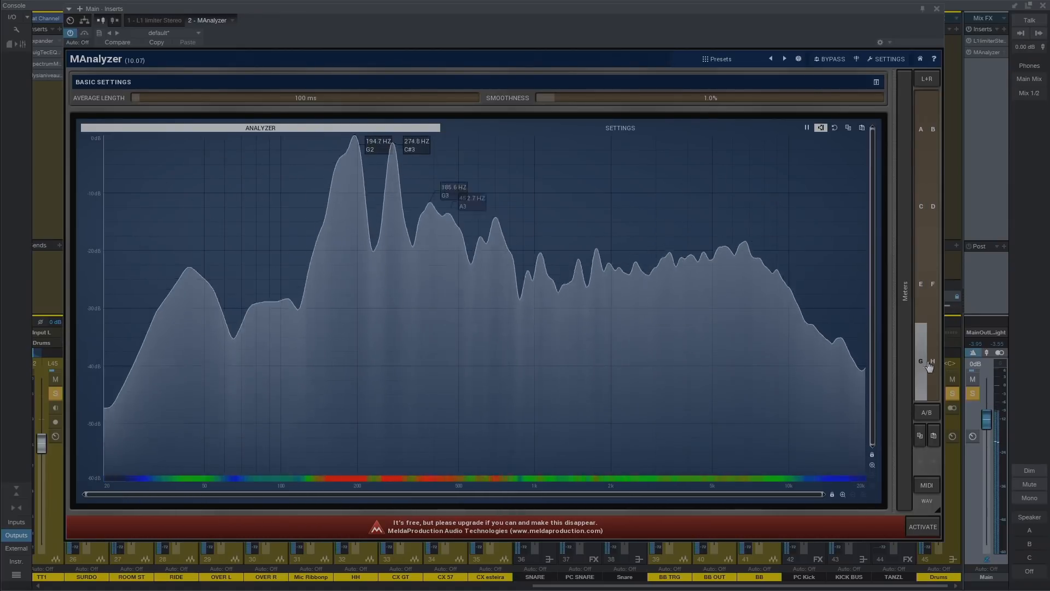
pyautogui.click(920, 135)
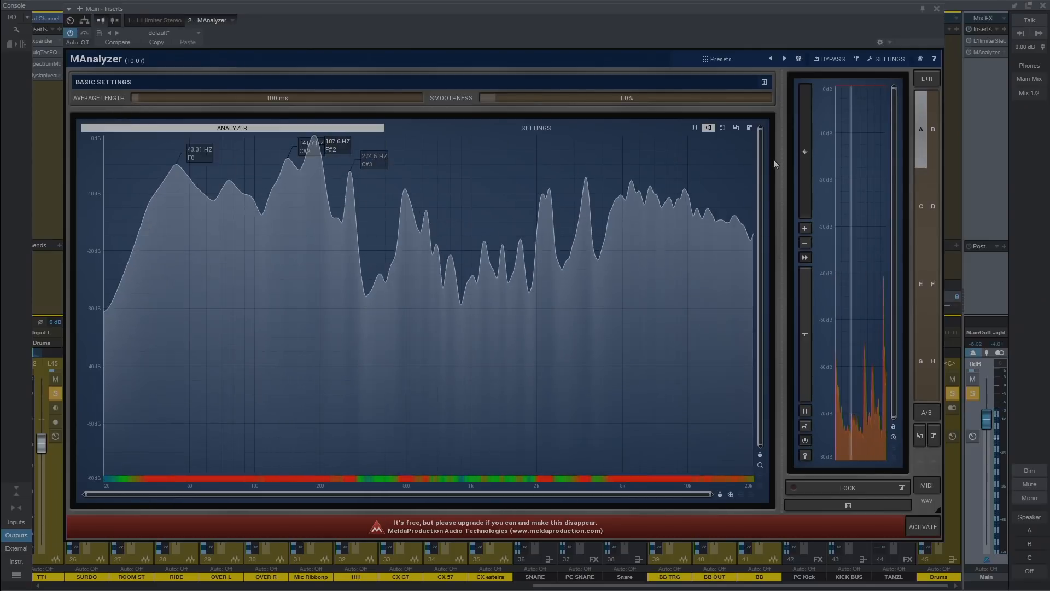
# Widen the time-graph area to about half the plugin window and check the time-graph settings.
pyautogui.moveTo(779, 179); pyautogui.dragTo(510, 181)
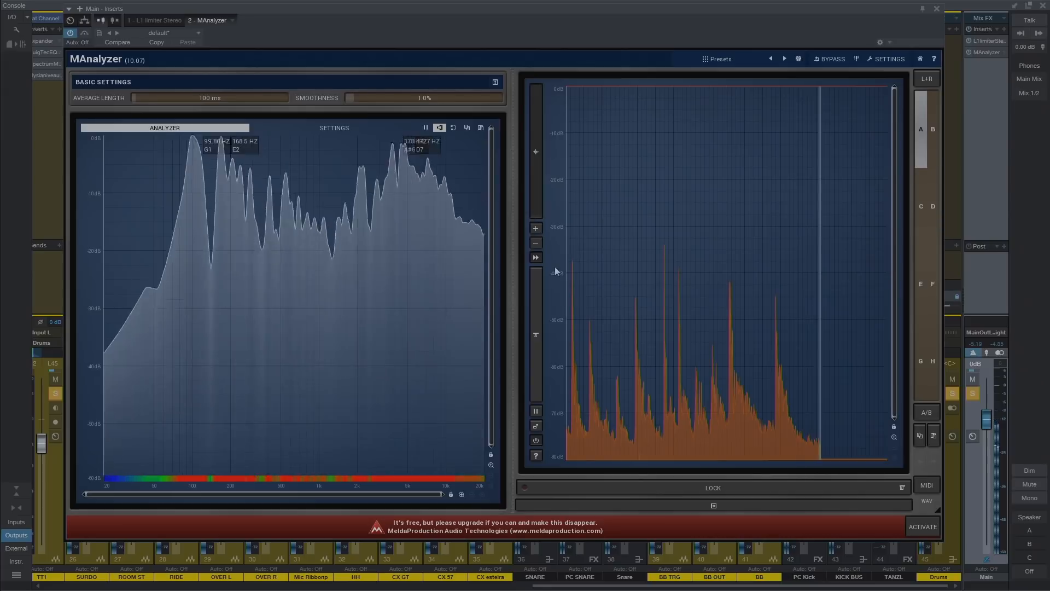
pyautogui.click(536, 328)
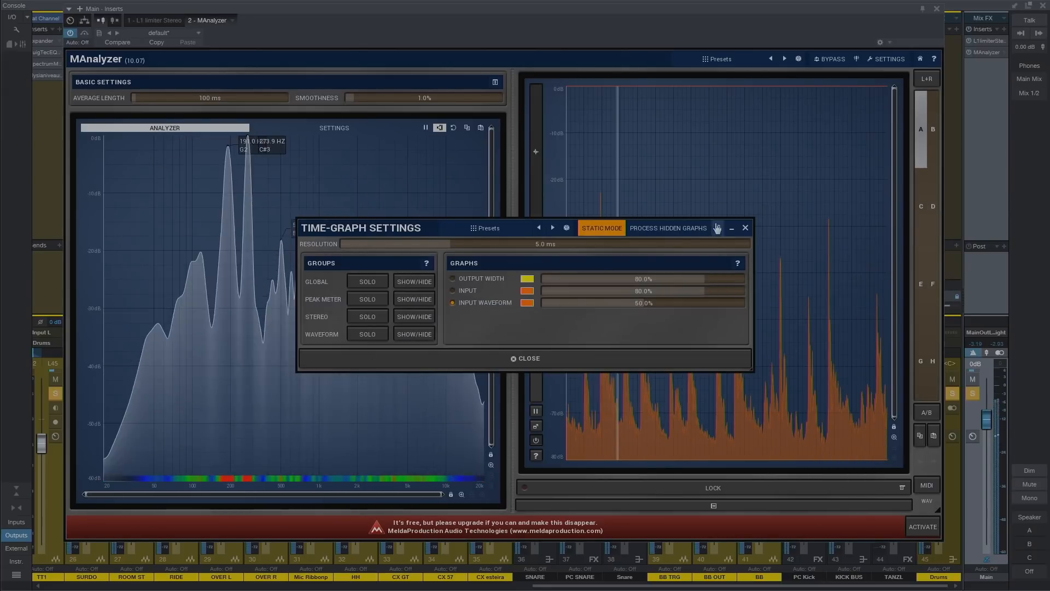
pyautogui.click(744, 227)
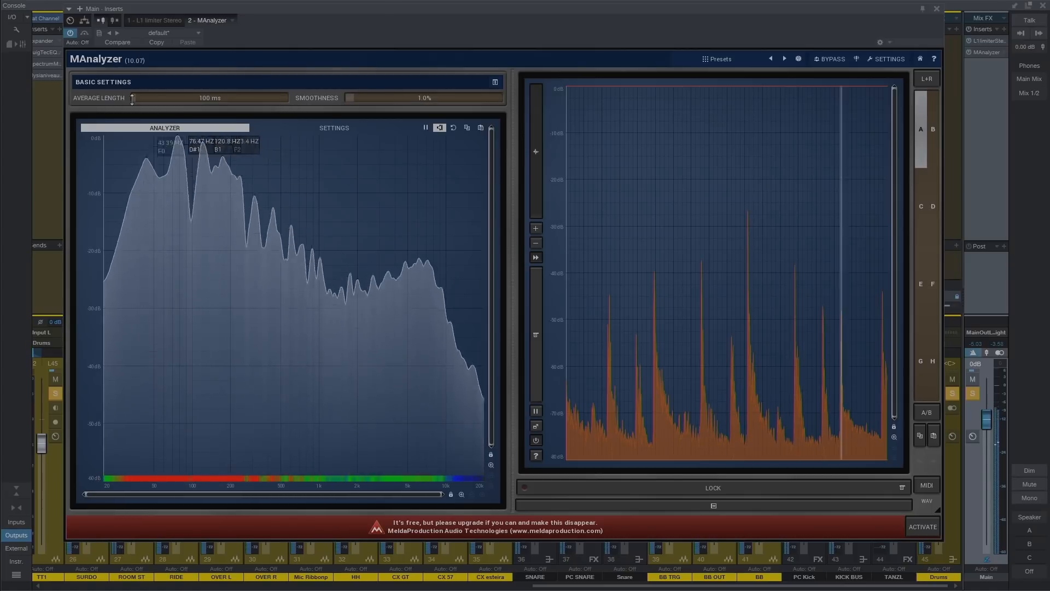
# Set MAnalyzer's average length to 0 ms and collapse the meters section, ending with playback stopped.
pyautogui.moveTo(139, 97); pyautogui.dragTo(132, 98)
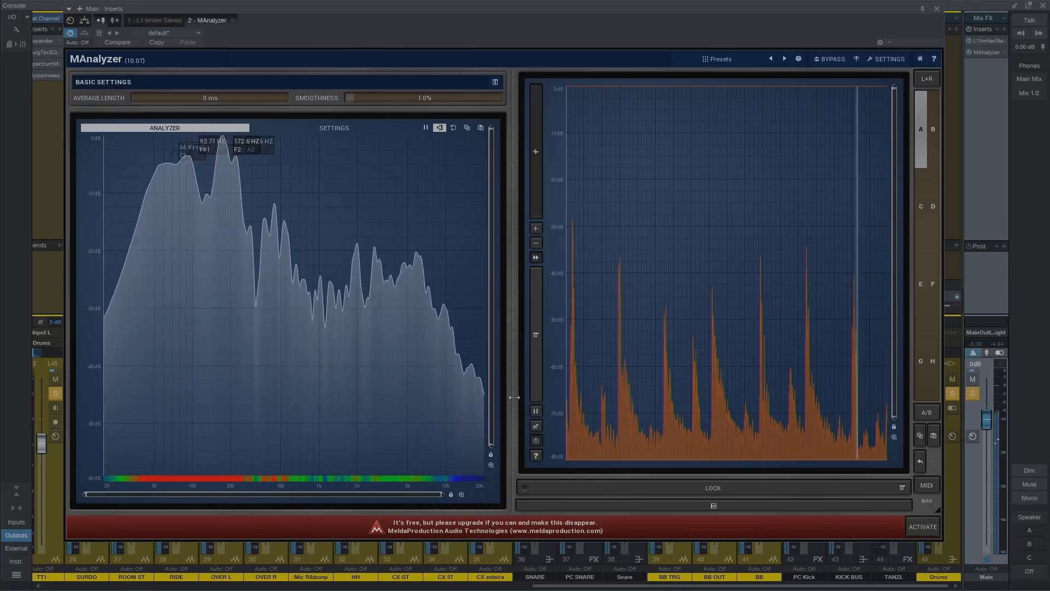
pyautogui.moveTo(513, 399); pyautogui.dragTo(566, 400)
pyautogui.click(670, 511)
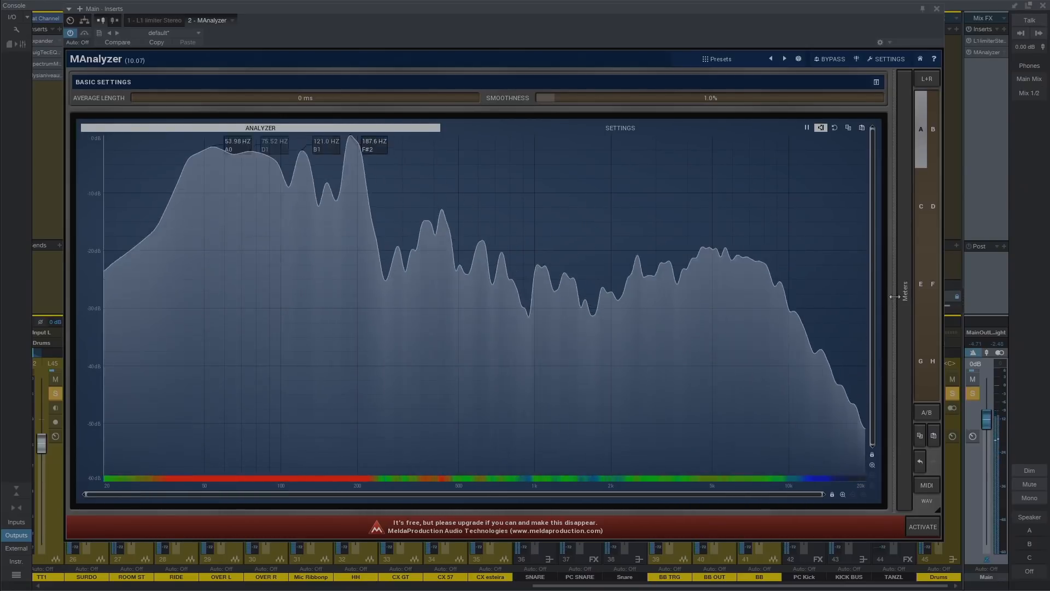
pyautogui.press('space')
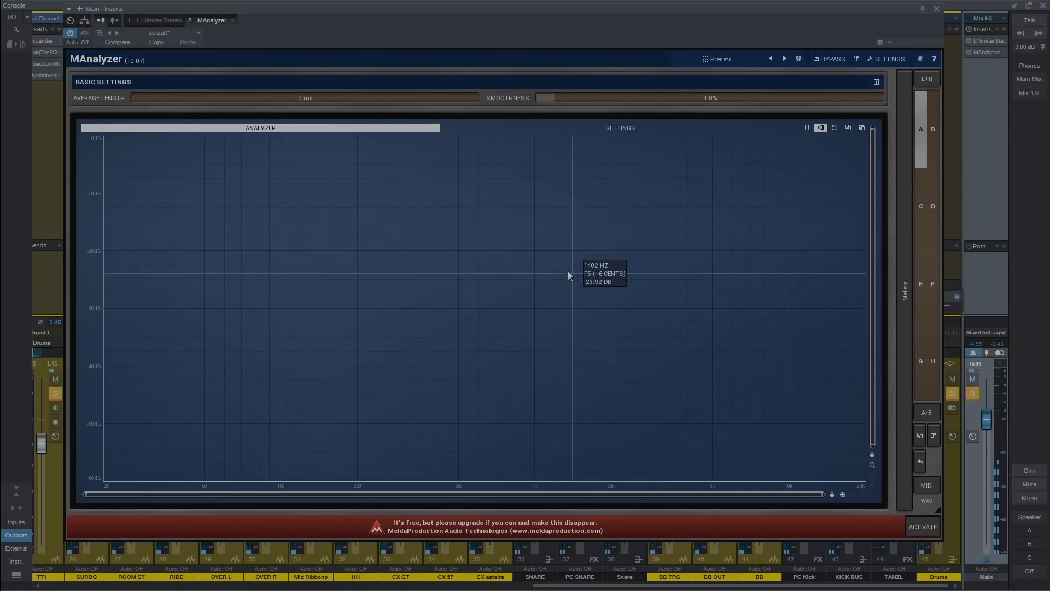